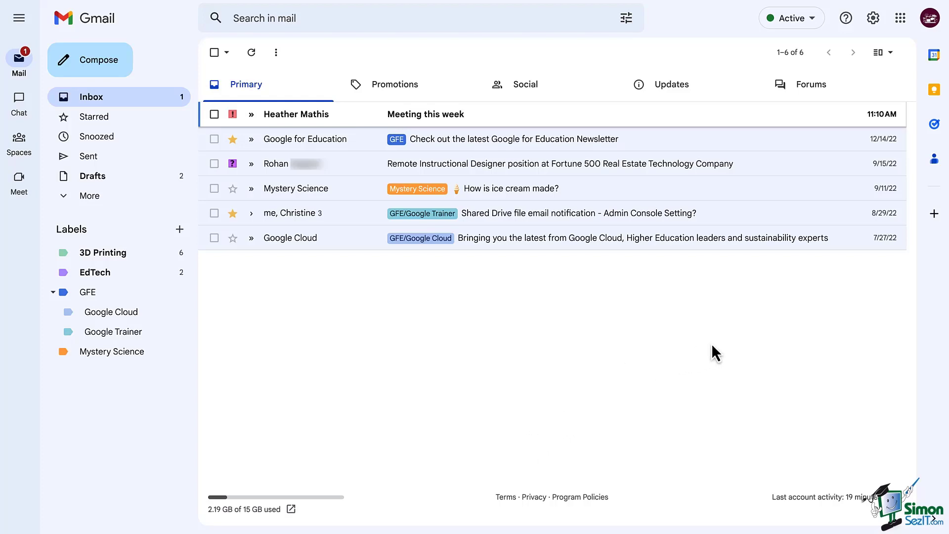
Open Gmail's full settings page and find the Signature section.
click(873, 18)
click(848, 81)
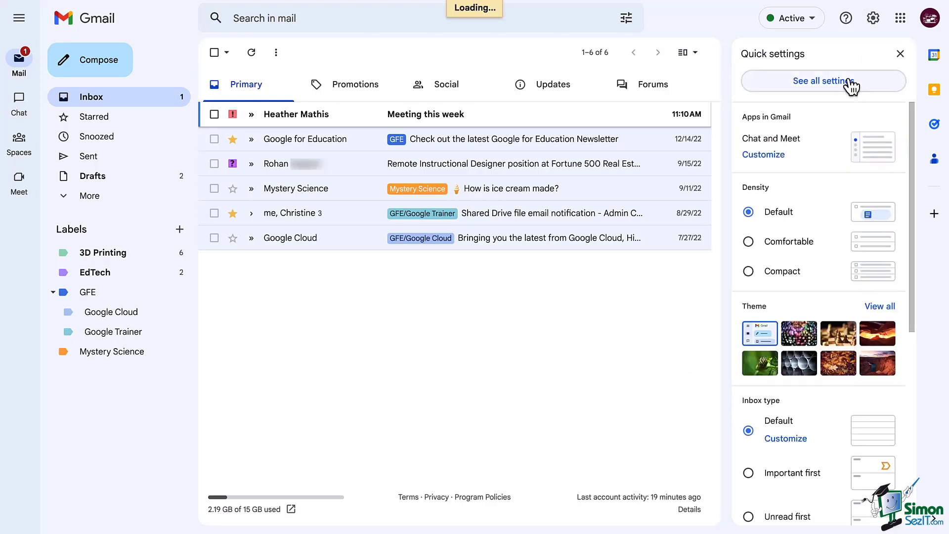
scroll(824, 249, down, 10)
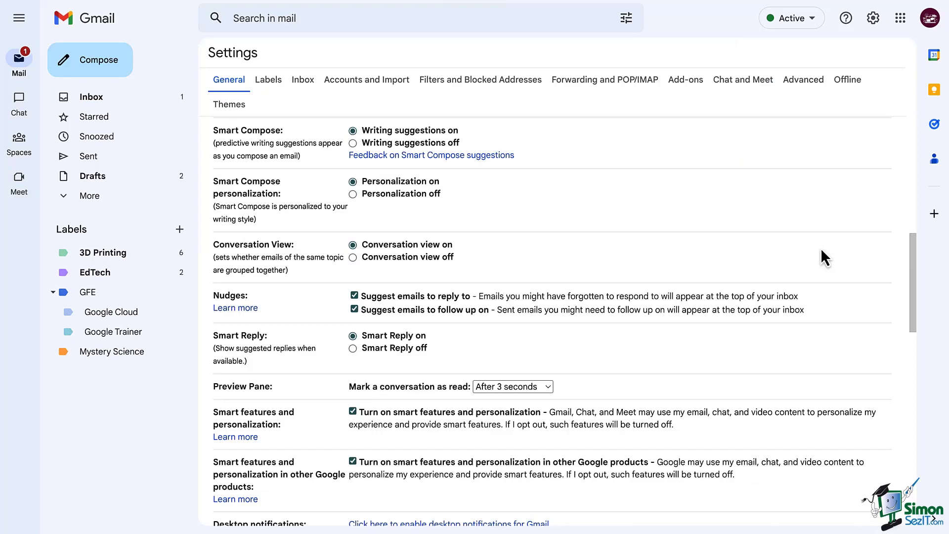
scroll(342, 351, down, 15)
scroll(342, 352, up, 2)
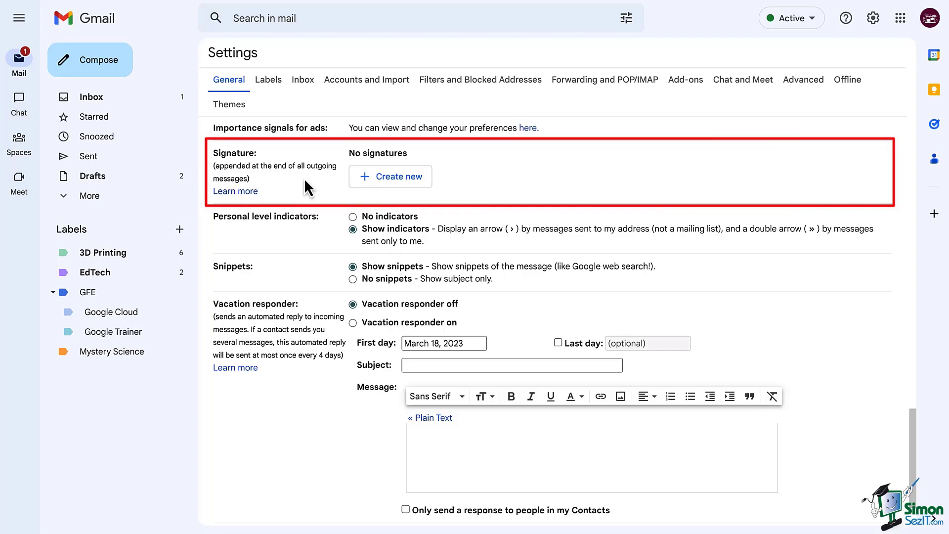
Create signatures named General and Reply, and name a third one Clients/External.
click(392, 178)
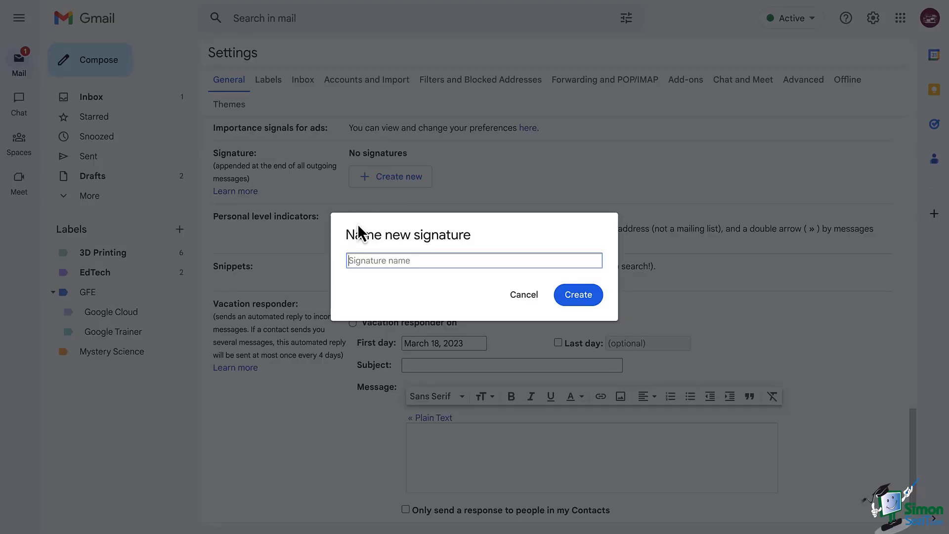
text(General)
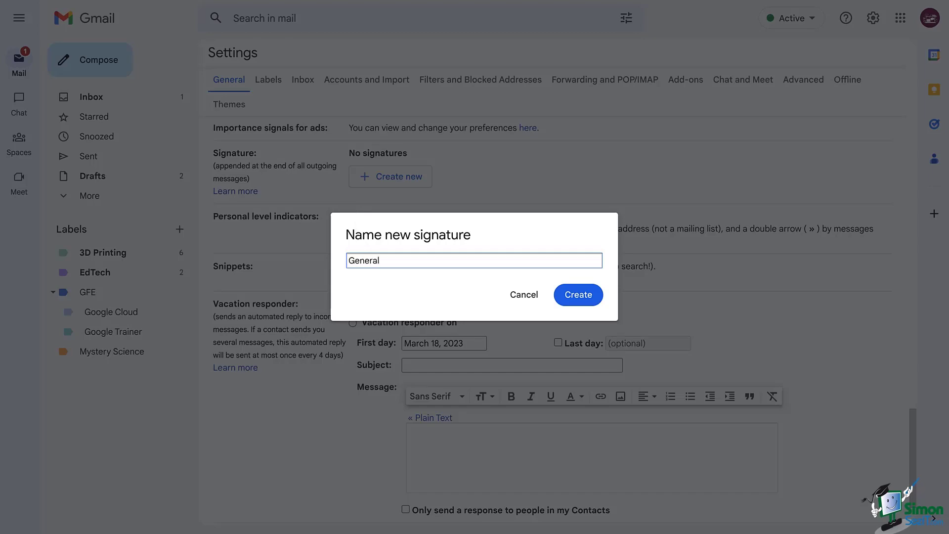
click(586, 292)
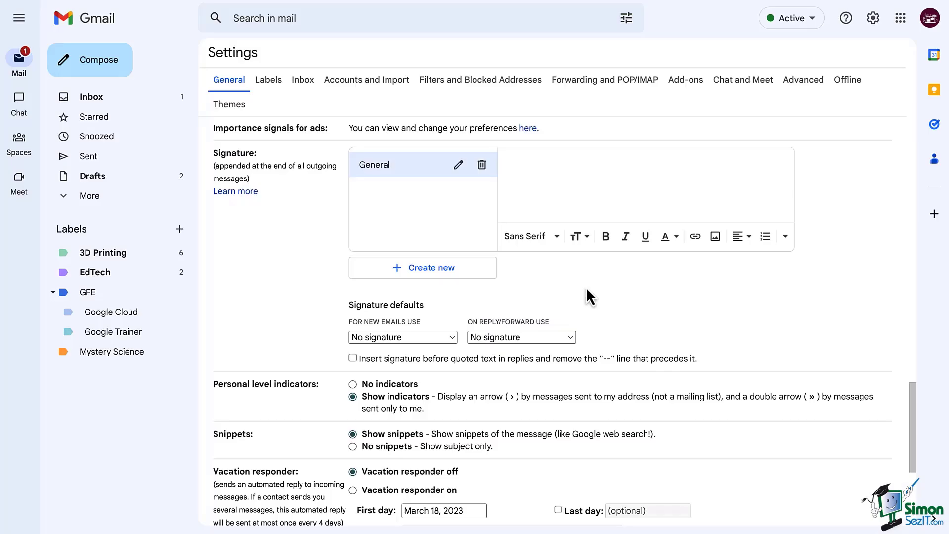
click(420, 272)
text(Reply)
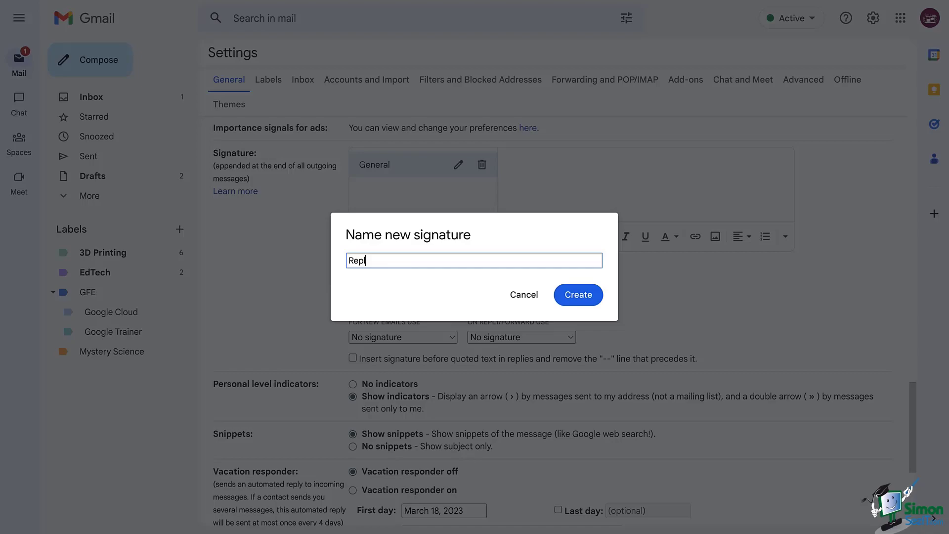
click(596, 295)
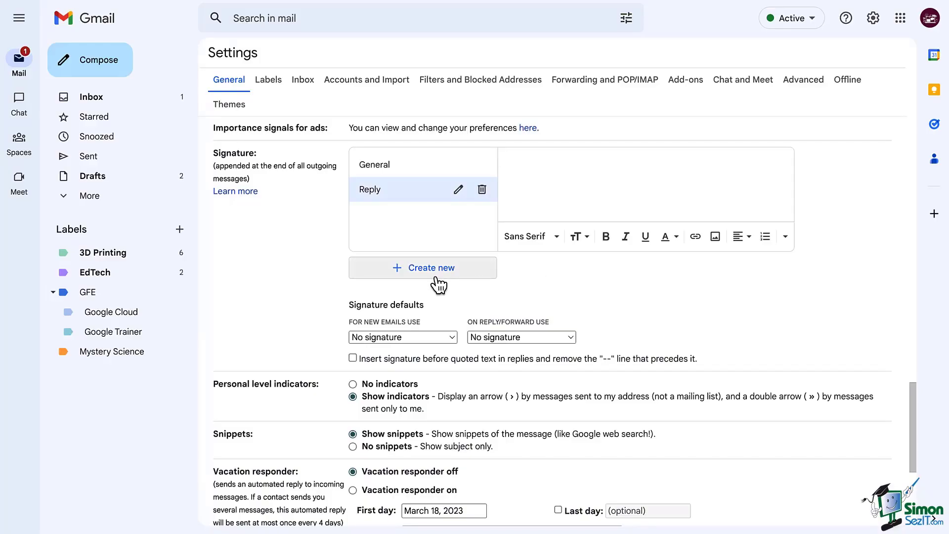
click(433, 278)
text(Client)
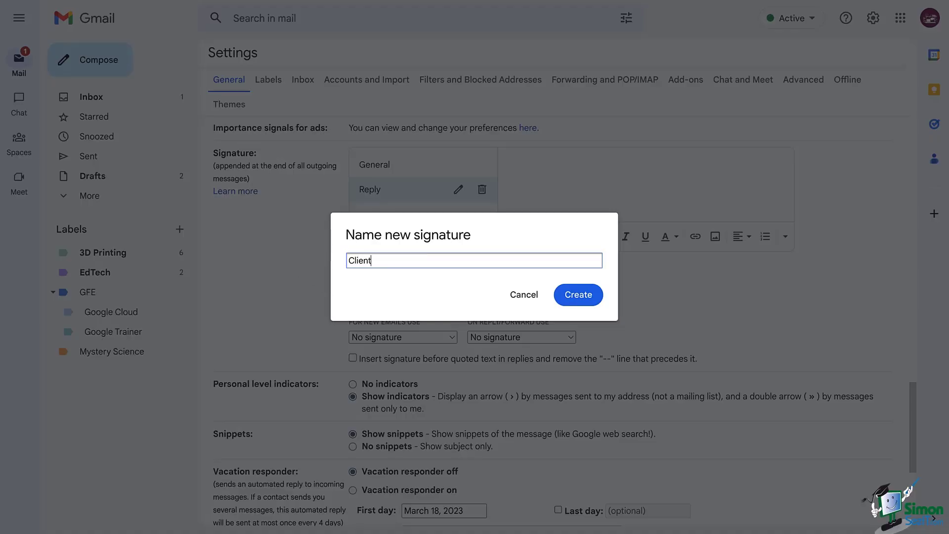
text(s)
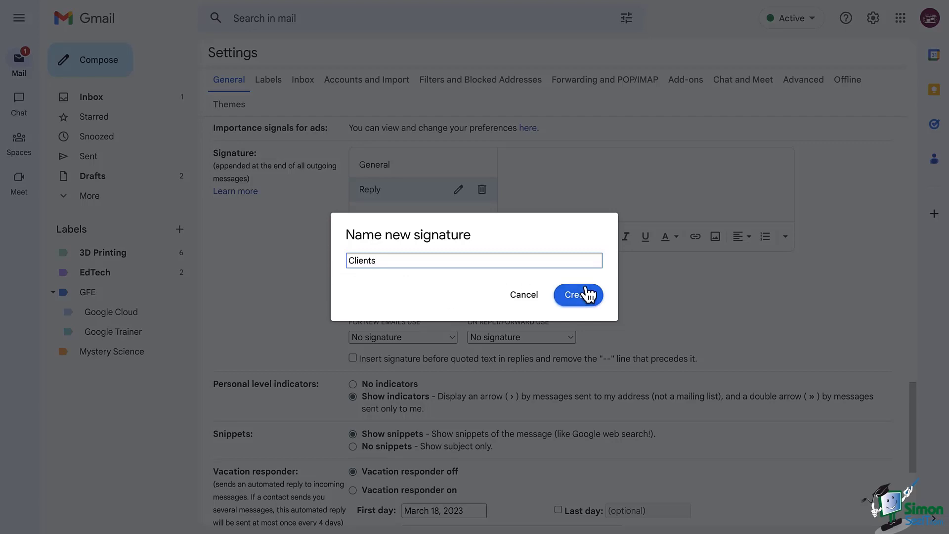
text(/External)
Save Clients/External, then give General the name, Instructional Designer, Company, Phone Number and Website lines.
click(602, 295)
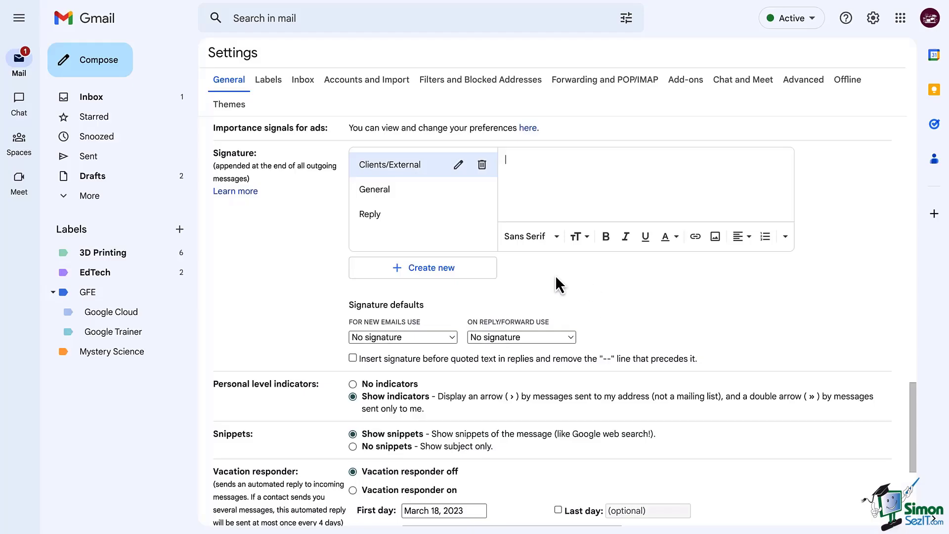
click(374, 190)
text(H)
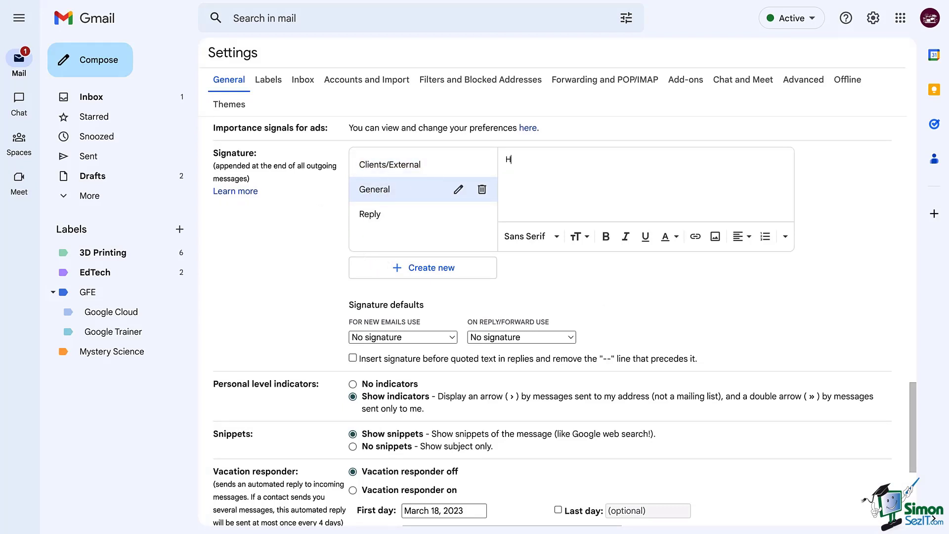
text(eather Mathis)
key(Return)
text(Instructional Designer)
key(Return)
text(Cent)
key(BackSpace)
key(BackSpace)
key(BackSpace)
text(omal)
key(BackSpace)
key(BackSpace)
key(BackSpace)
text(mpany)
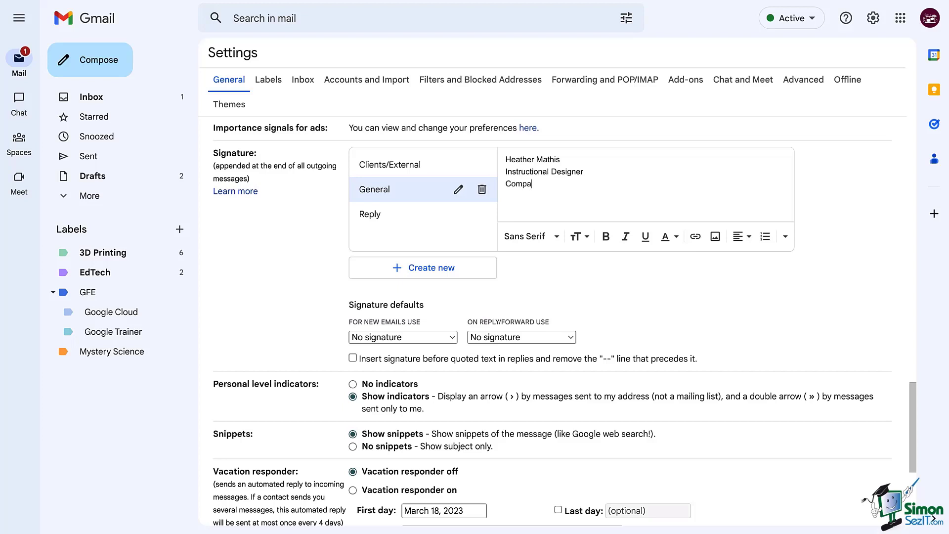
key(Return)
text(Phone Num)
key(BackSpace)
key(BackSpace)
text(umber)
key(Return)
text(Website)
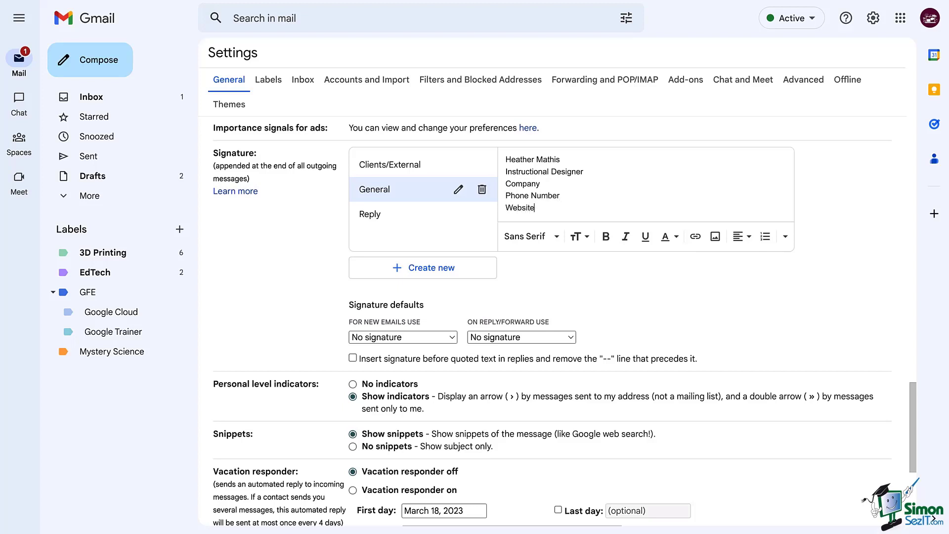
Make the name bold and dark blue, italicise Instructional Designer, and select all.
drag(561, 159, 505, 159)
click(606, 237)
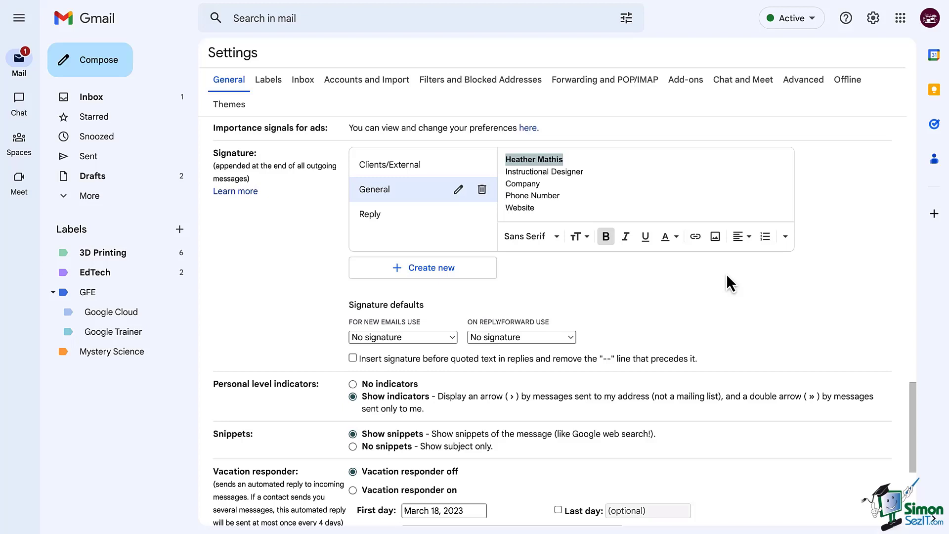
click(676, 236)
click(647, 207)
click(642, 280)
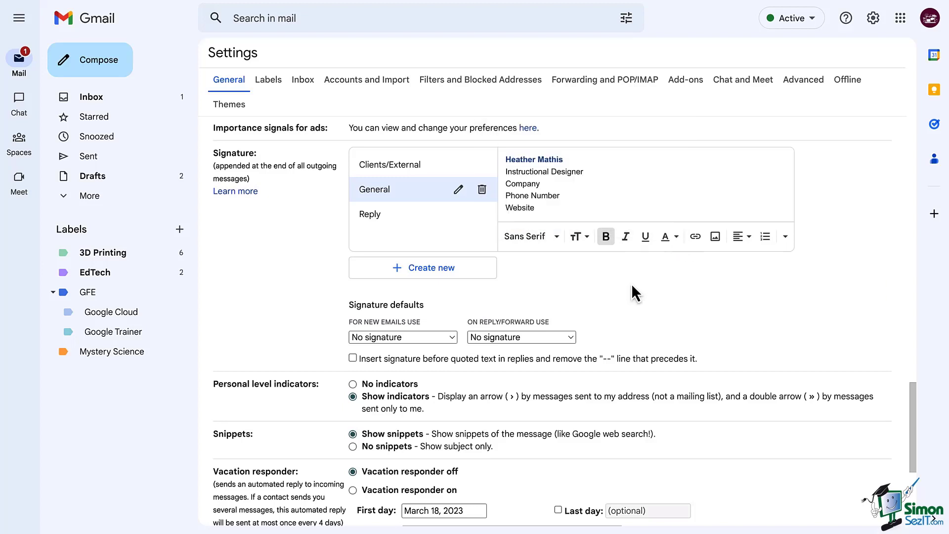
drag(505, 171, 584, 171)
click(625, 237)
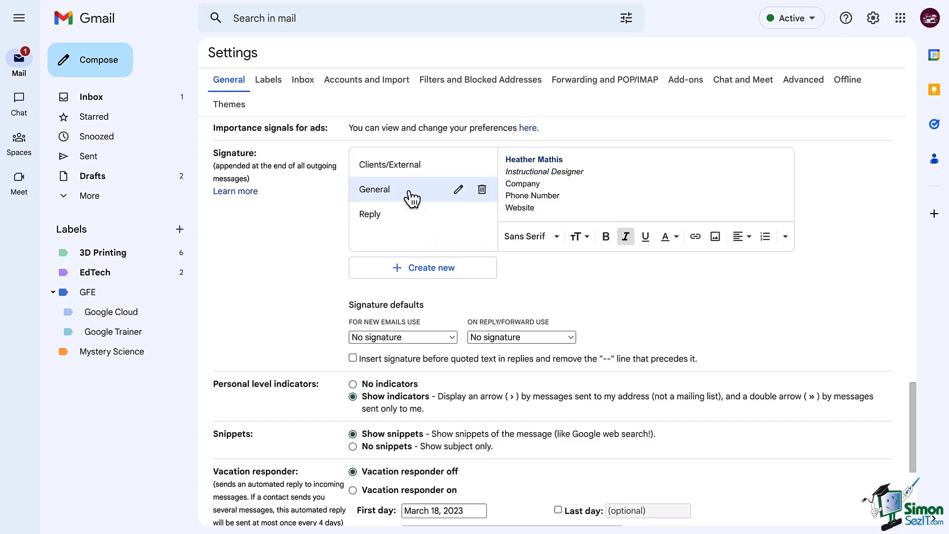
mouse_move(550, 216)
mouse_down()
mouse_move(509, 205)
mouse_move(497, 164)
mouse_up()
key(ctrl+c)
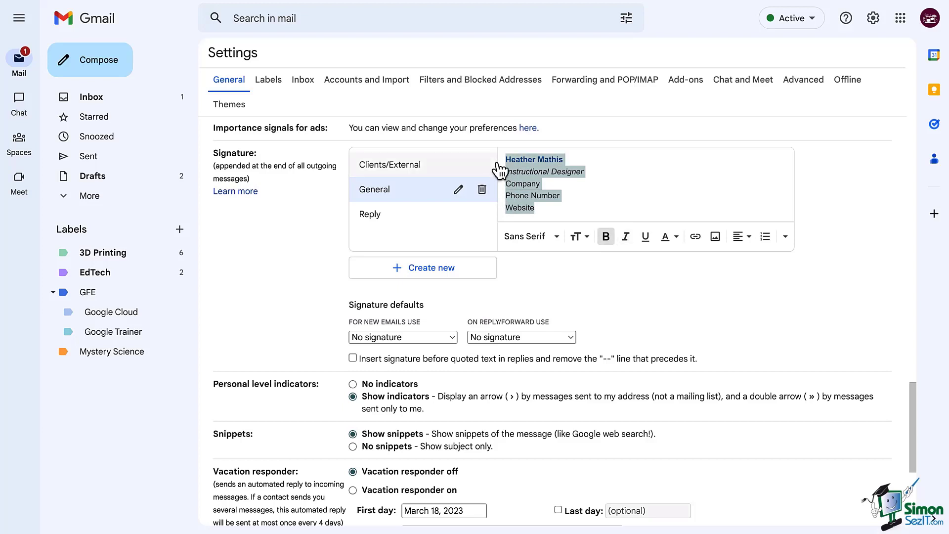
Paste the signature text into Clients/External and add a 'Book appointment with me' line.
click(550, 284)
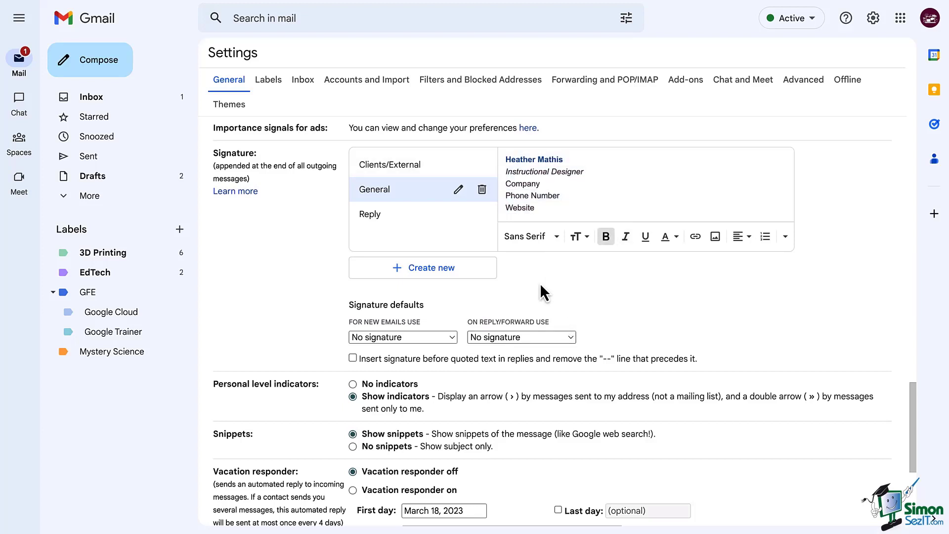
click(396, 171)
click(506, 174)
key(ctrl+v)
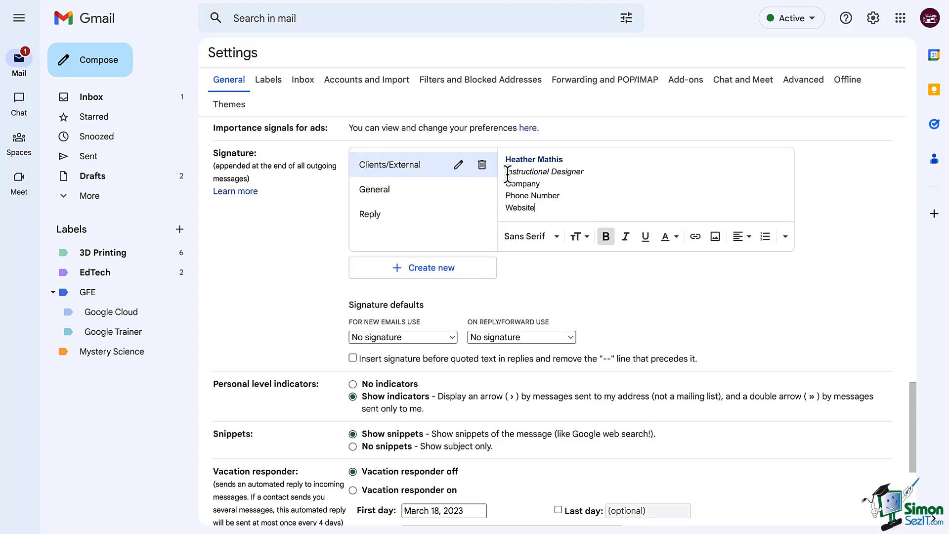
key(Return)
text(B)
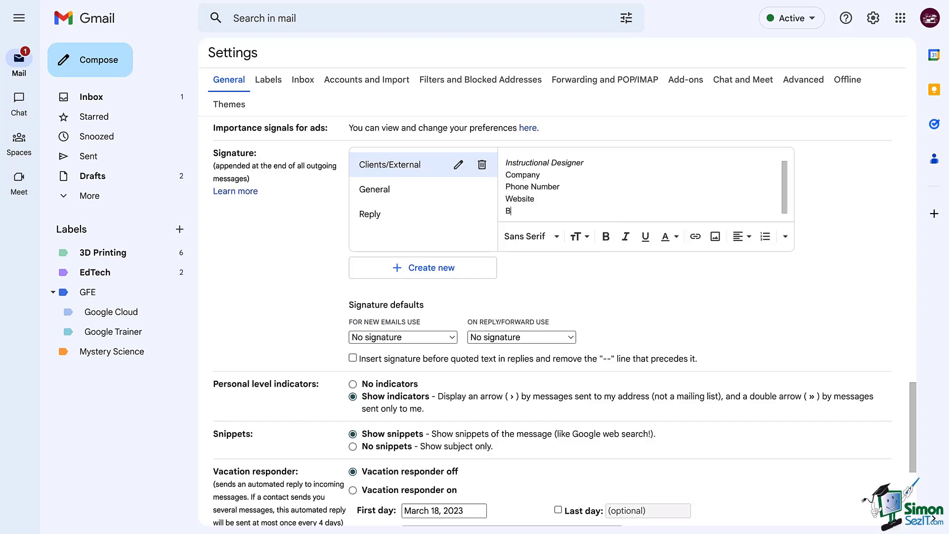
text(ook appointment with me)
Link the 'Book appointment with me' text to google.com.
drag(601, 211, 514, 216)
click(695, 236)
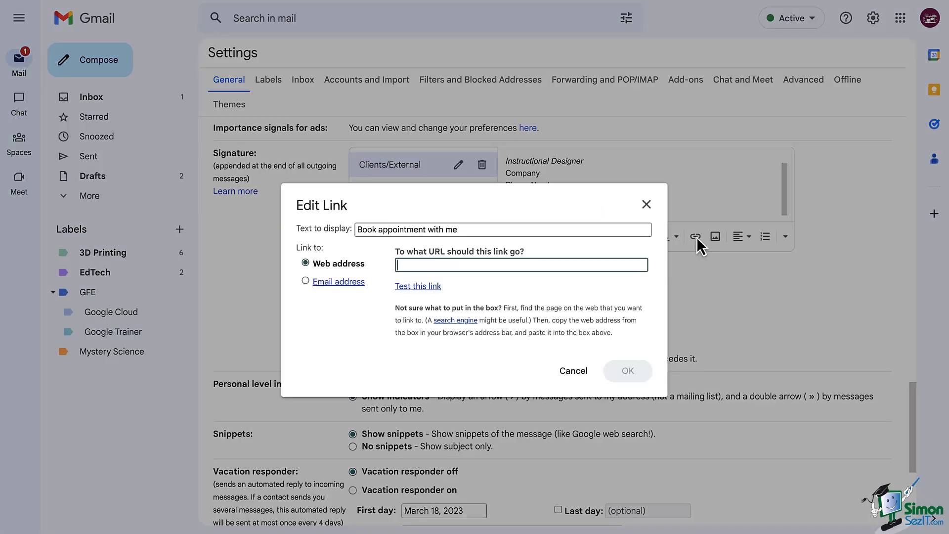
text(google.com)
click(625, 371)
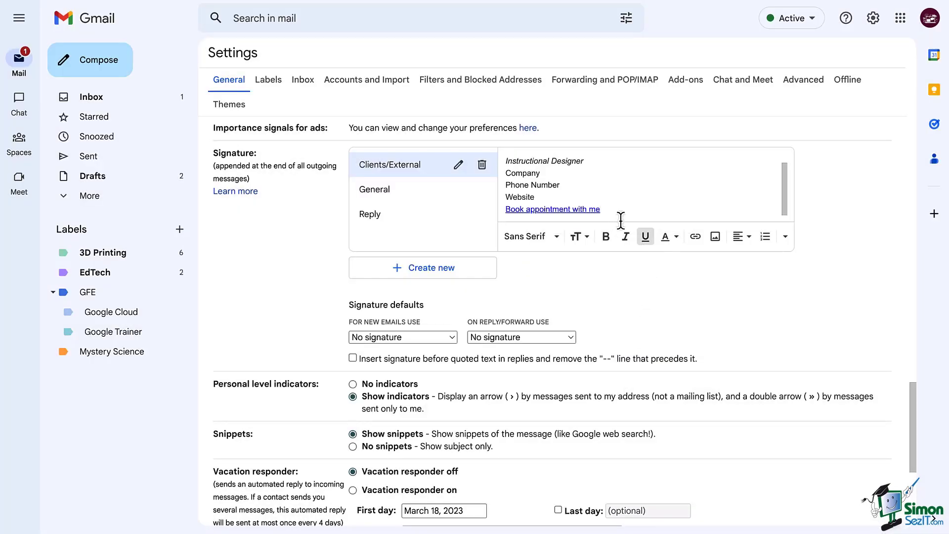
Upload an image onto a new line below the booking link.
key(Return)
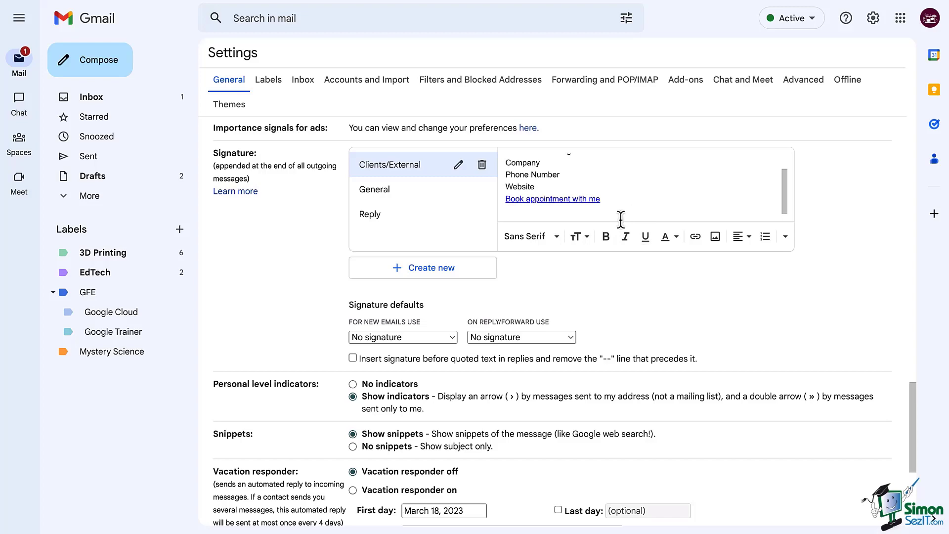
scroll(668, 259, up, 2)
click(713, 306)
mouse_move(493, 99)
mouse_down()
mouse_move(692, 180)
mouse_move(593, 247)
mouse_up()
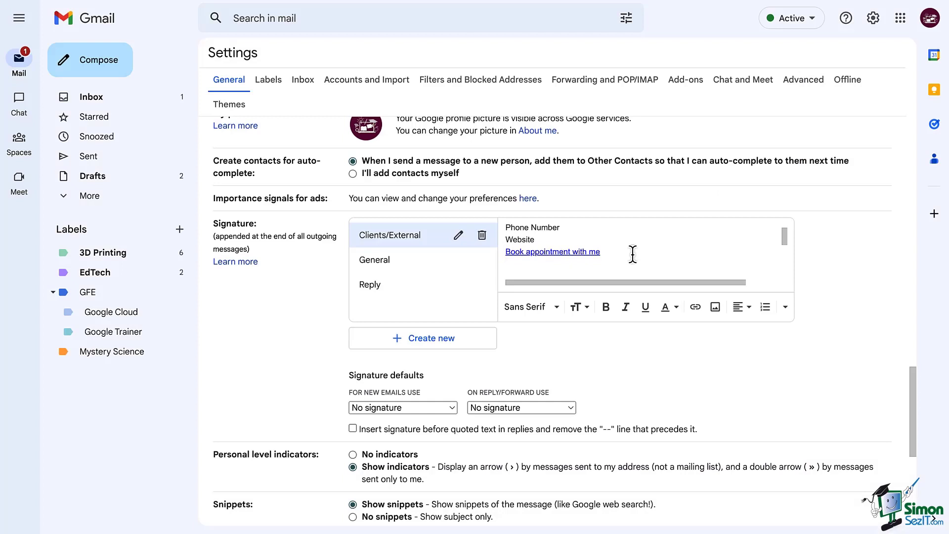
Copy the name and title lines from General into the Reply signature.
click(384, 245)
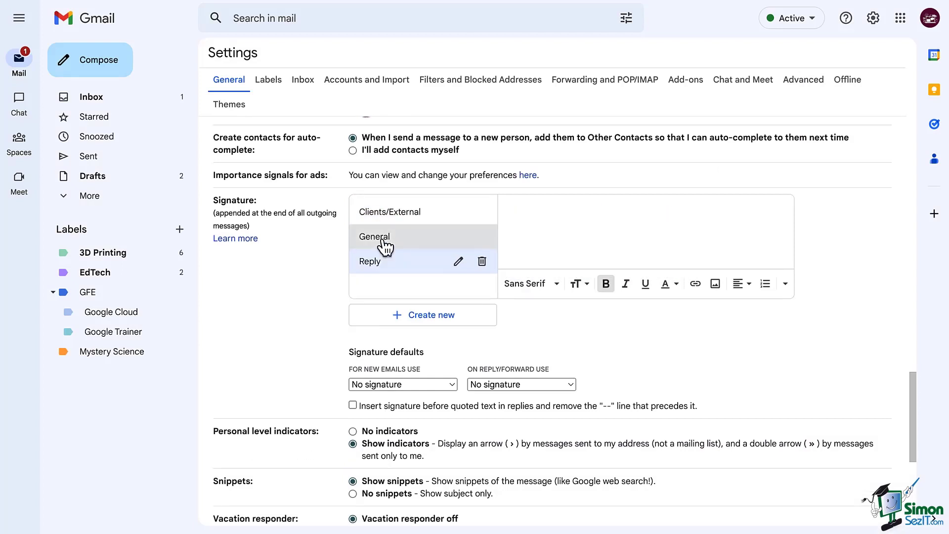
drag(613, 225, 498, 217)
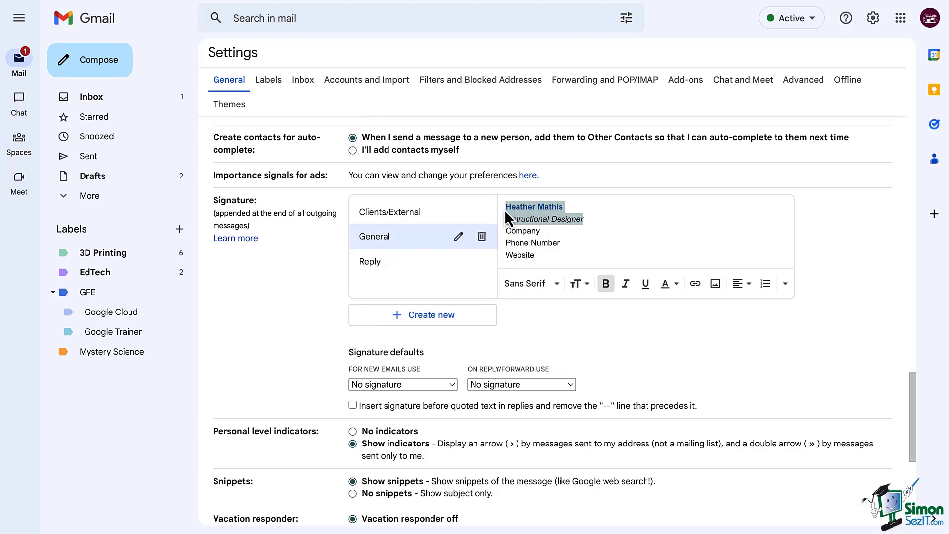
click(418, 264)
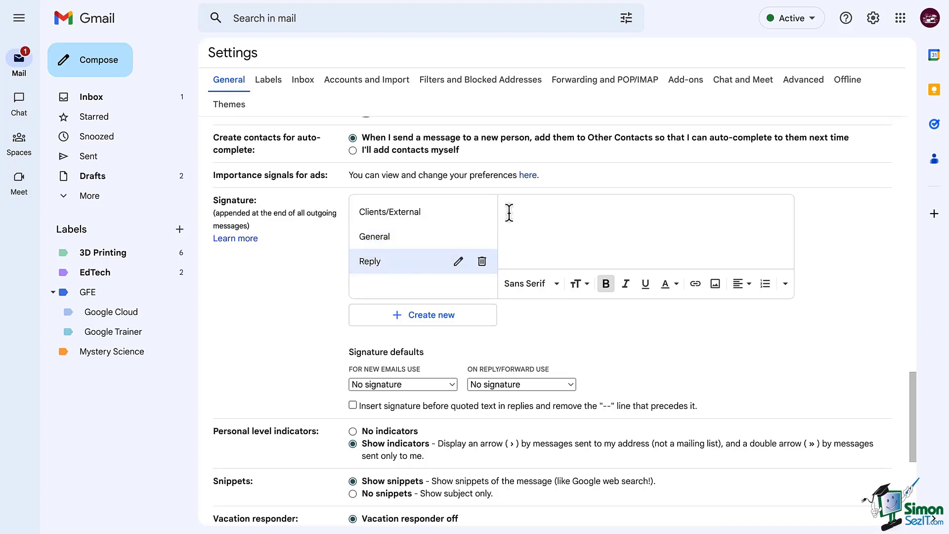
text(Heather Mathis Instructional Designer)
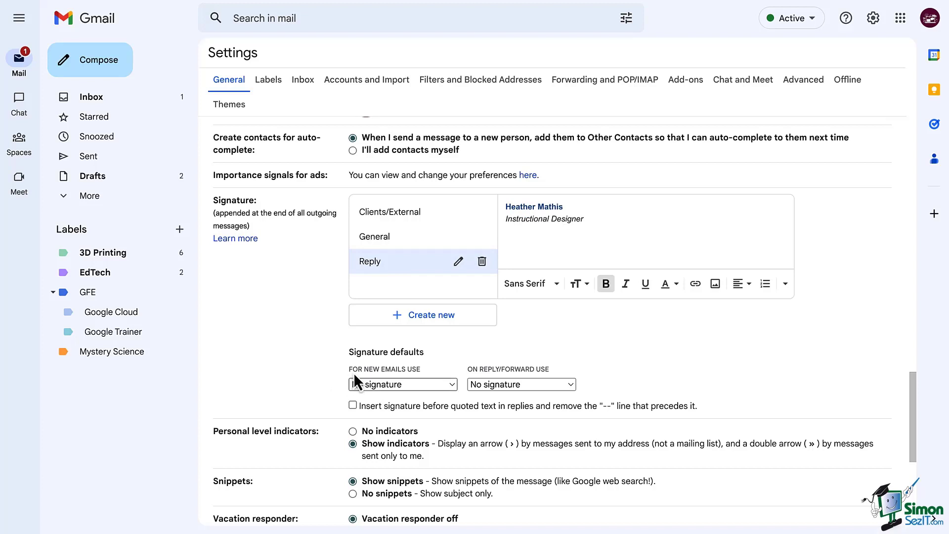
Set General for new emails, Reply for replies/forwards, and insert signature before quoted text.
click(408, 382)
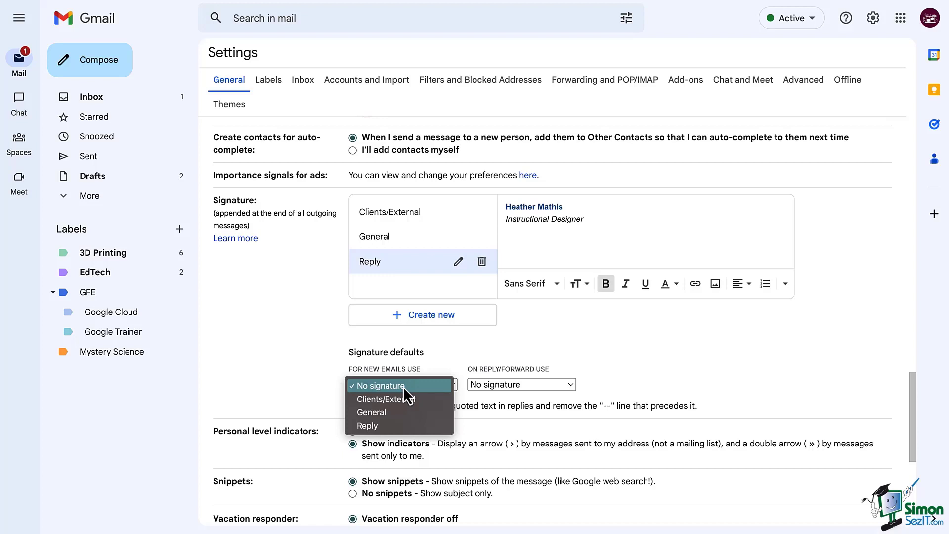
click(406, 411)
click(494, 386)
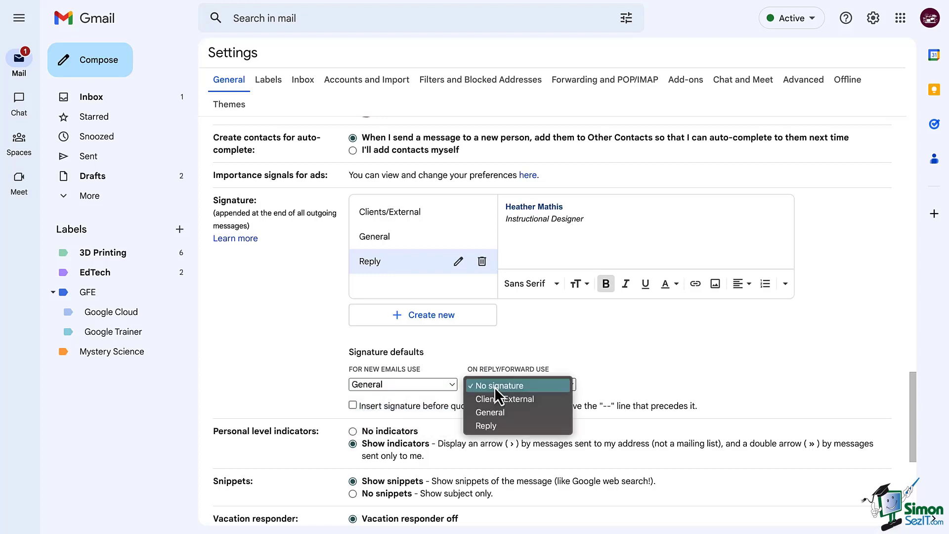
click(511, 424)
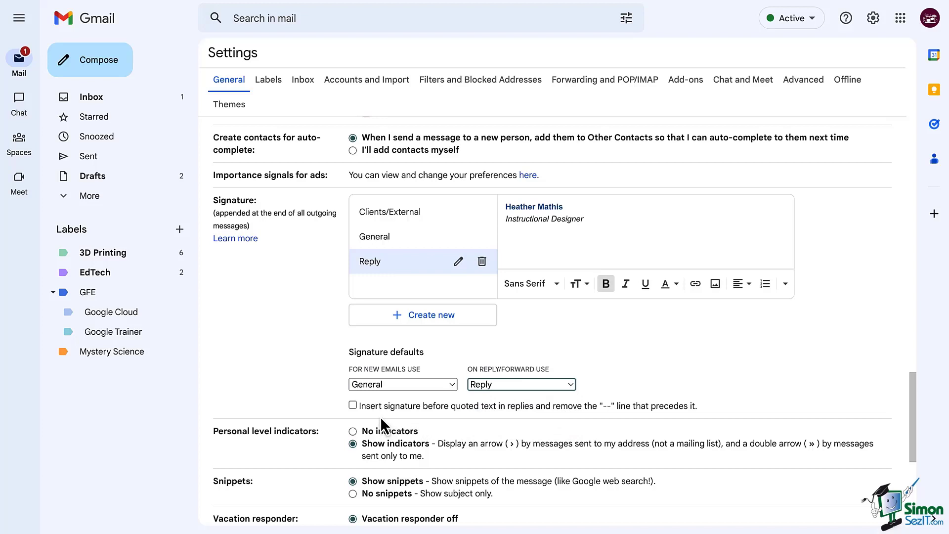
click(351, 406)
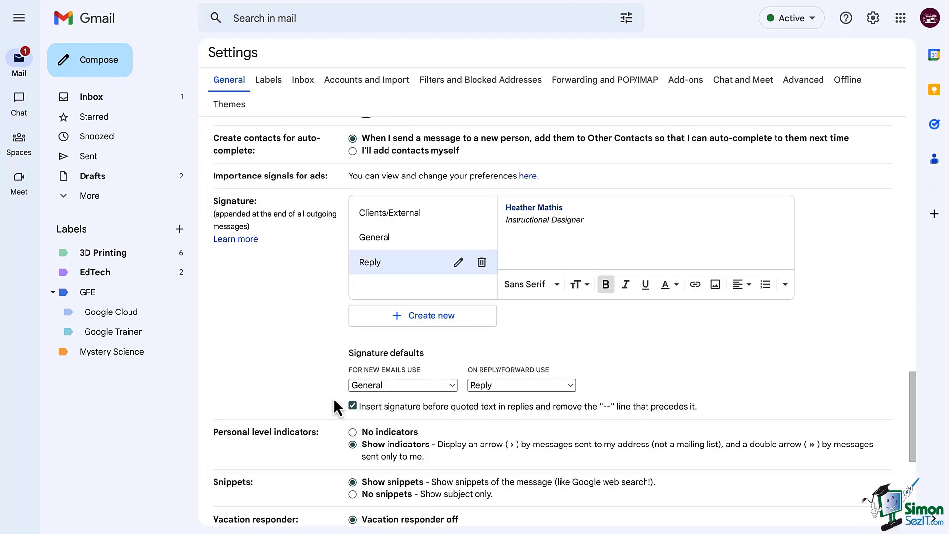
Save the signature settings and reply 'Yes, I have time.' to the Meeting this week email.
scroll(333, 398, down, 6)
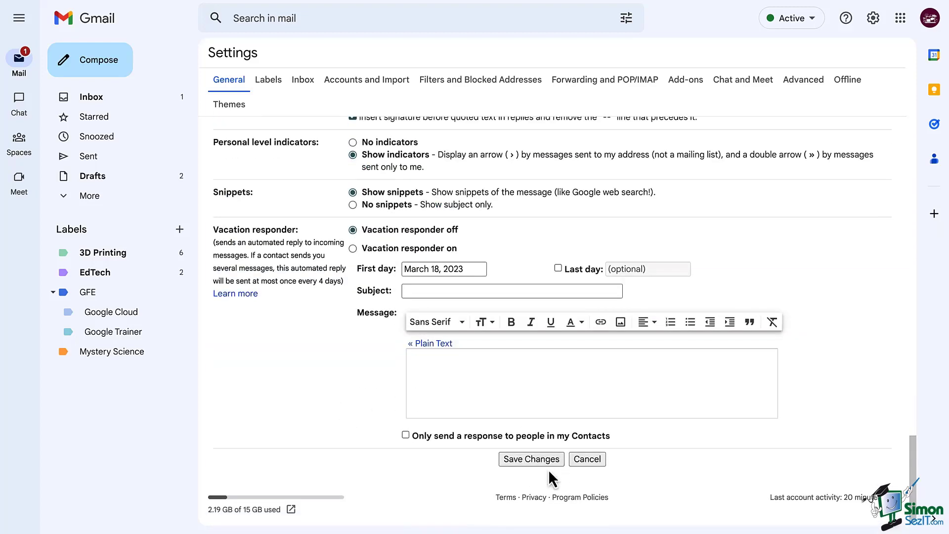
click(532, 460)
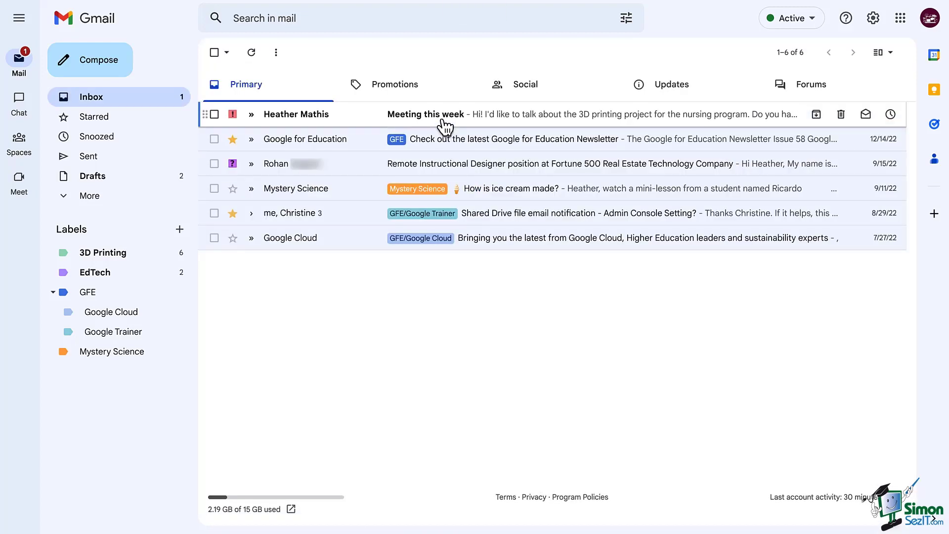
click(441, 121)
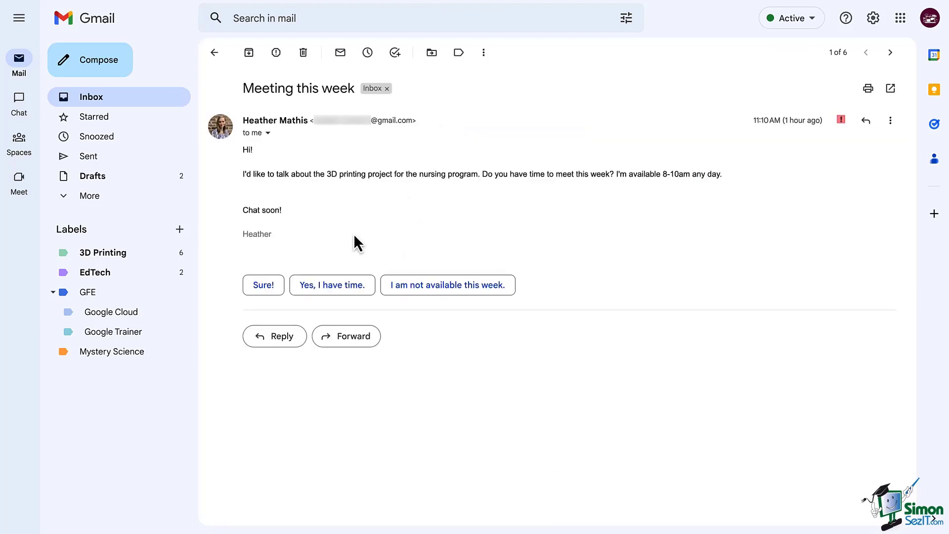
click(322, 284)
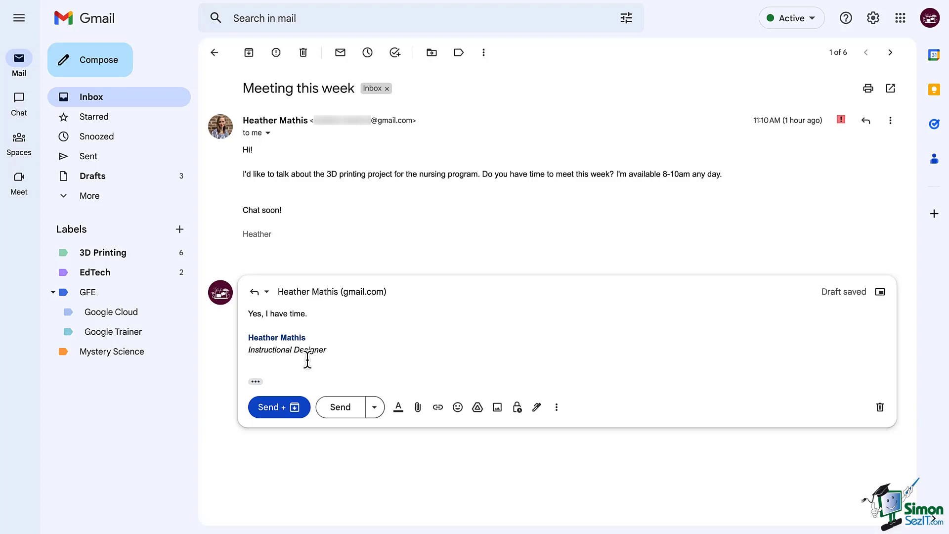
Switch the reply's signature to No signature.
click(537, 406)
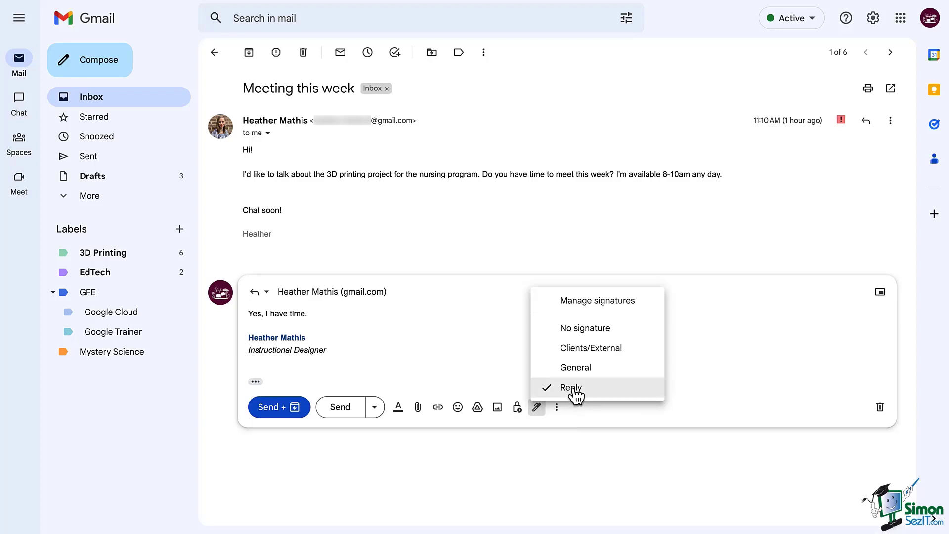
click(579, 349)
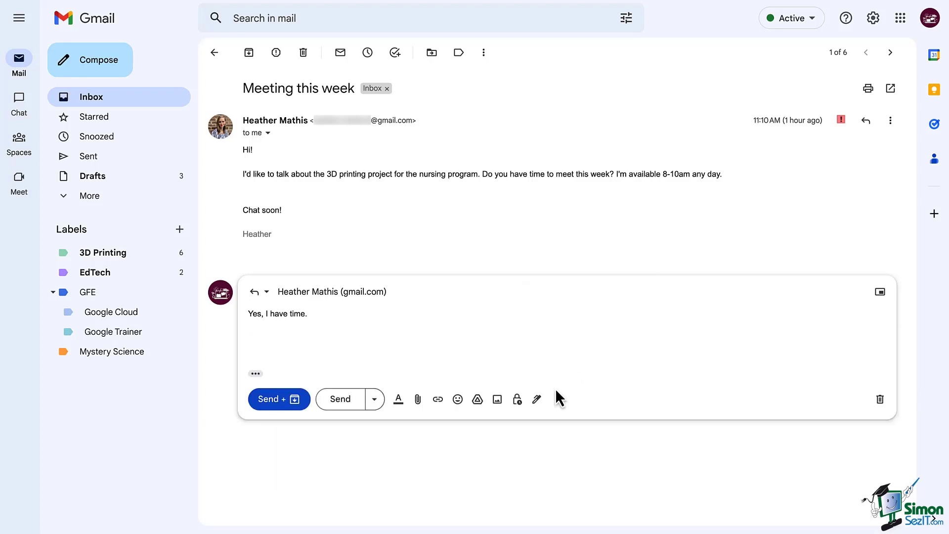
click(541, 402)
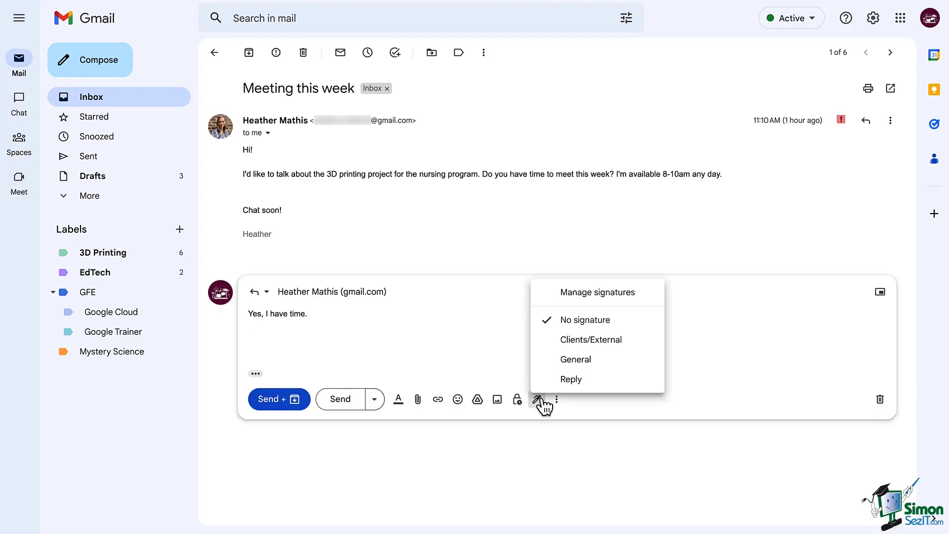
Turn the vacation responder on, keeping March 18, 2023 as the first day.
click(587, 298)
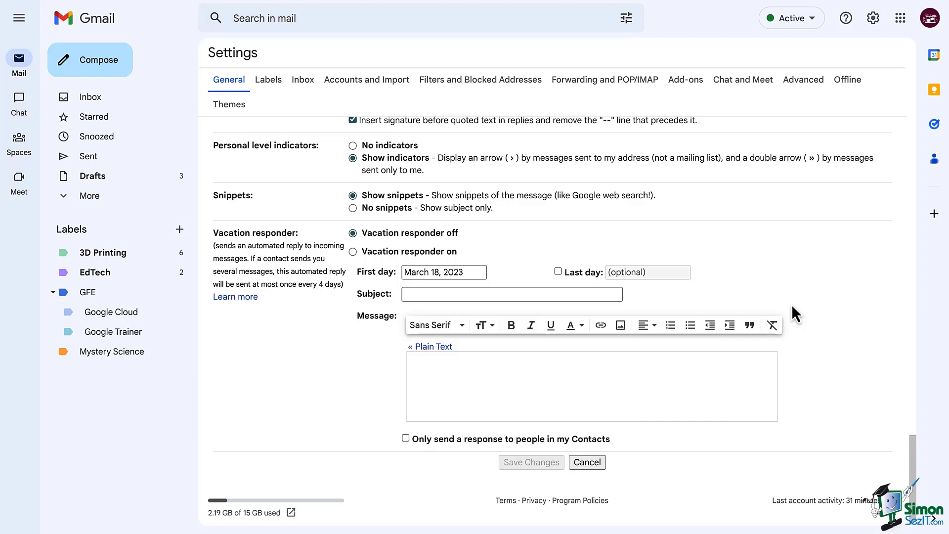
click(353, 251)
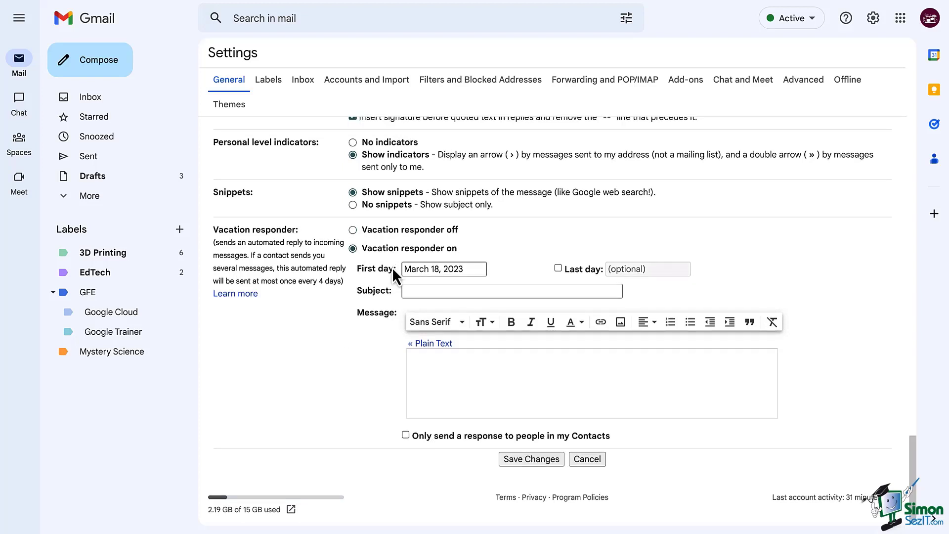
click(426, 270)
click(584, 272)
Set the vacation responder subject to 'Out of Office'.
click(547, 292)
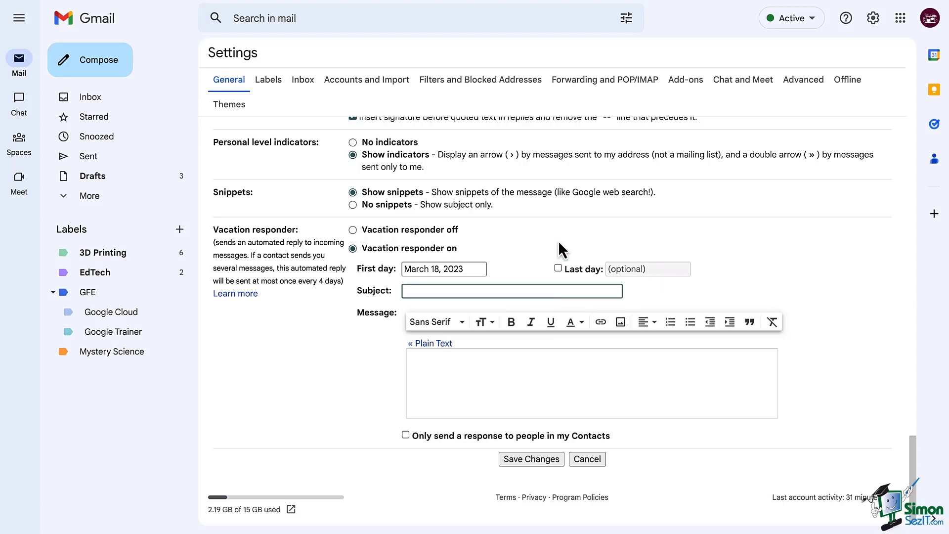
text(Re)
key(BackSpace)
key(BackSpace)
key(BackSpace)
key(BackSpace)
text(OOO: V)
key(BackSpace)
key(BackSpace)
text(ut of Office)
Write the 'Thank you for your email. I am out of office…' message and save.
click(482, 380)
text(Thank you for )
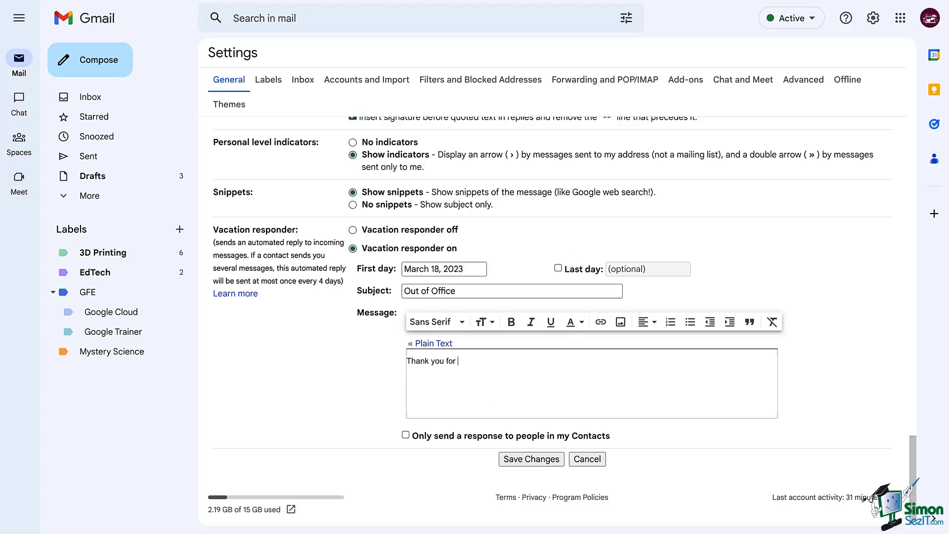
text(your email. I am out of office until ____ (date). For emergencies, please contact ___ (person).)
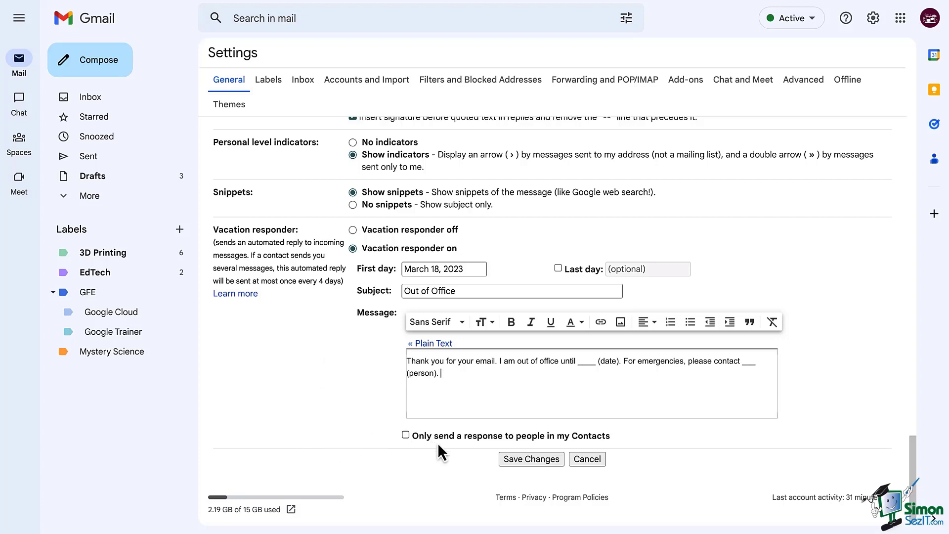
click(518, 459)
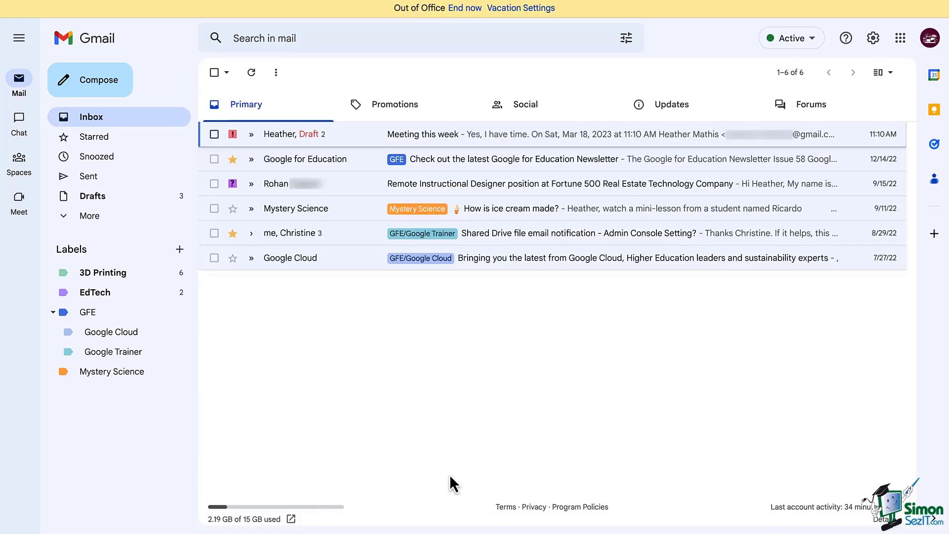